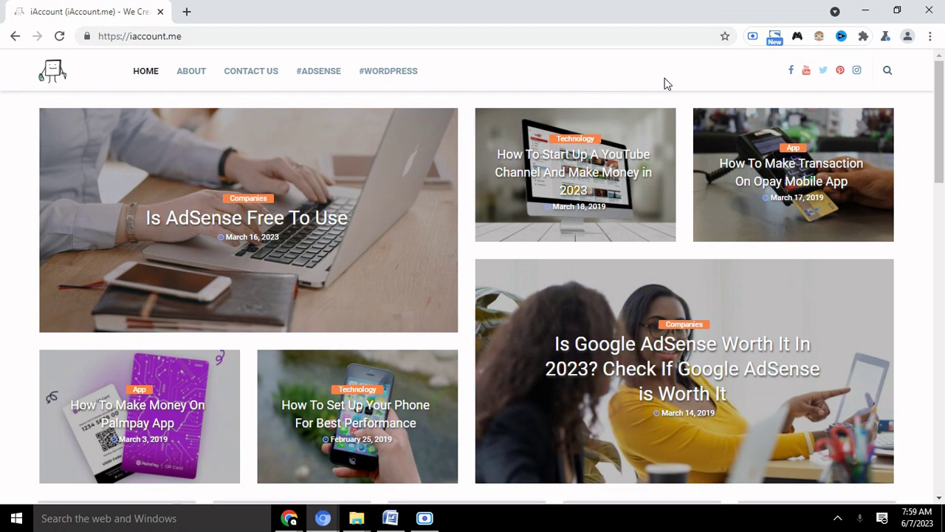
# Switch from the Chrome iAccount page to the blank Microsoft Word Tutorials.docx document
pyautogui.hotkey('alt', 'Tab')
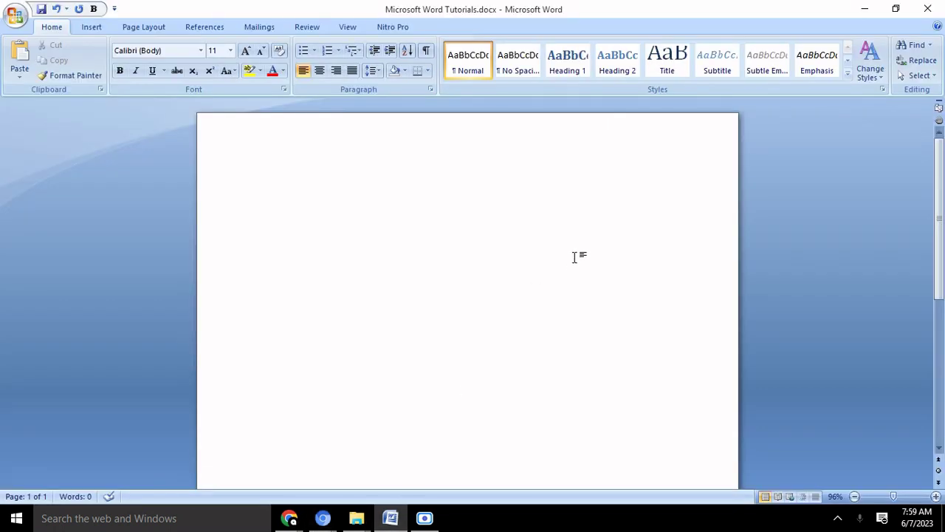
# Type the title 'How To Grow Your Fonts in Microsoft Word' and centre it
pyautogui.write('How To ')
pyautogui.write('Grow Your F')
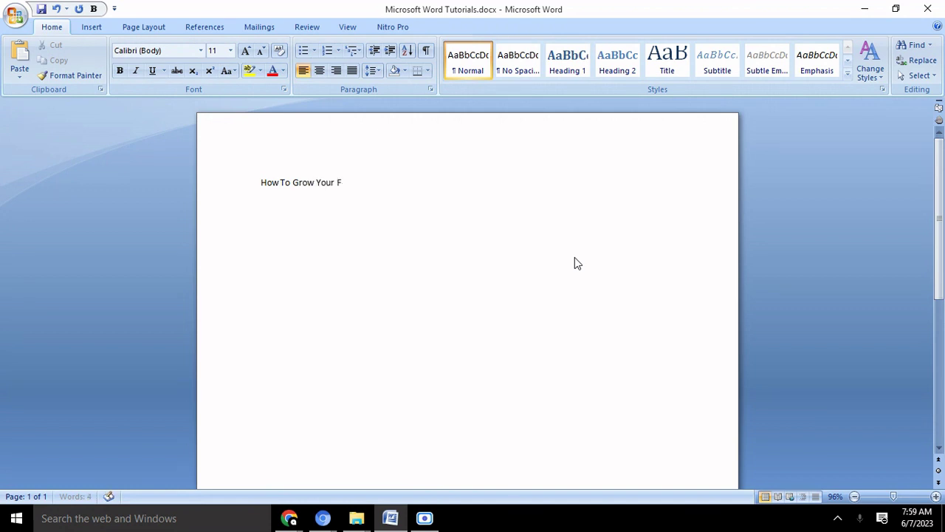
pyautogui.write('onts in')
pyautogui.write(' Microso')
pyautogui.write('fy')
pyautogui.press('BackSpace')
pyautogui.write('t Word')
pyautogui.hotkey('ctrl', 'e')
# Below the title, write the paragraph explaining that you first select the text you intend to grow
pyautogui.press('Return')
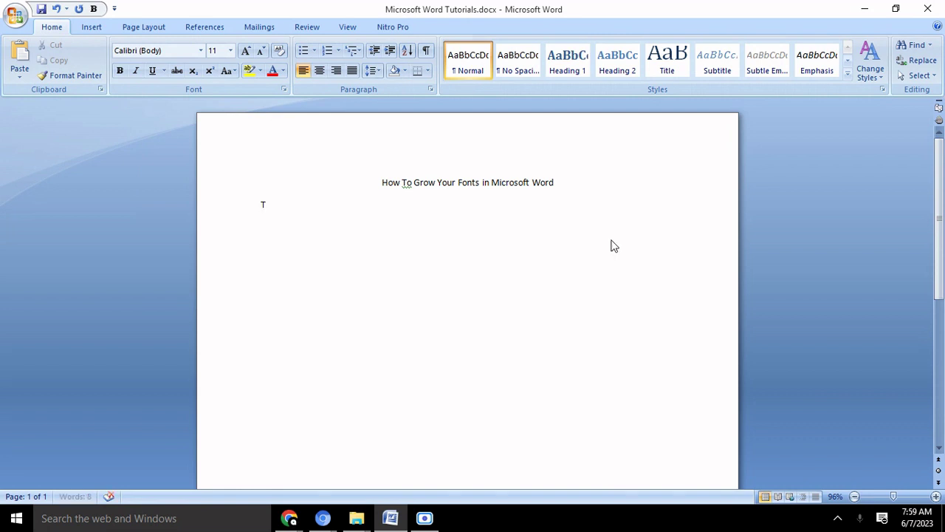
pyautogui.write('To')
pyautogui.write('grow o')
pyautogui.write(' increase')
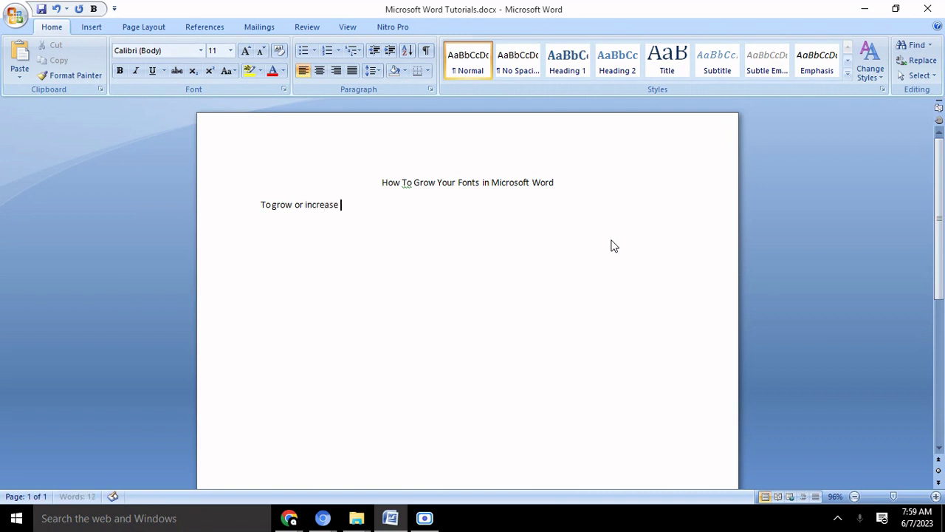
pyautogui.write('you')
pyautogui.write('onts a')
pyautogui.press('BackSpace')
pyautogui.press('BackSpace')
pyautogui.write('in Micro')
pyautogui.write('soft Word')
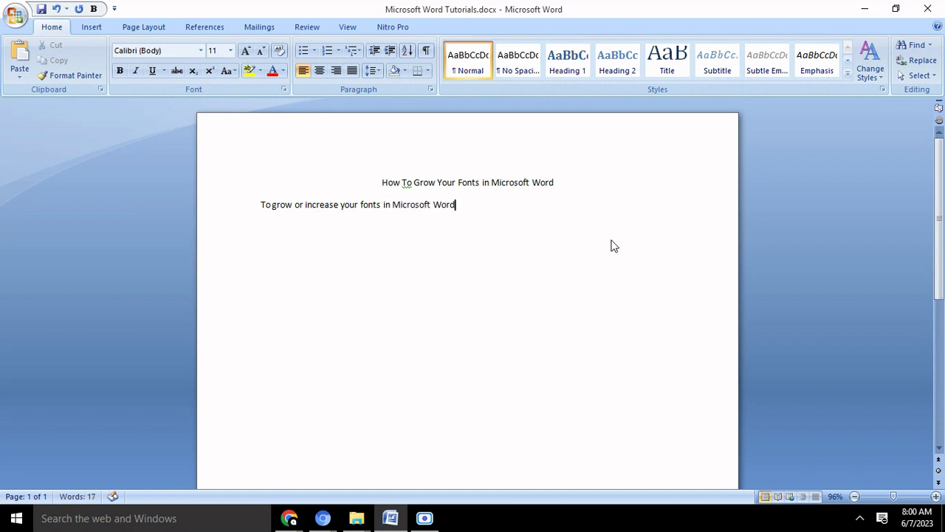
pyautogui.write(', you wi')
pyautogui.write('ll have')
pyautogui.write(' to first ')
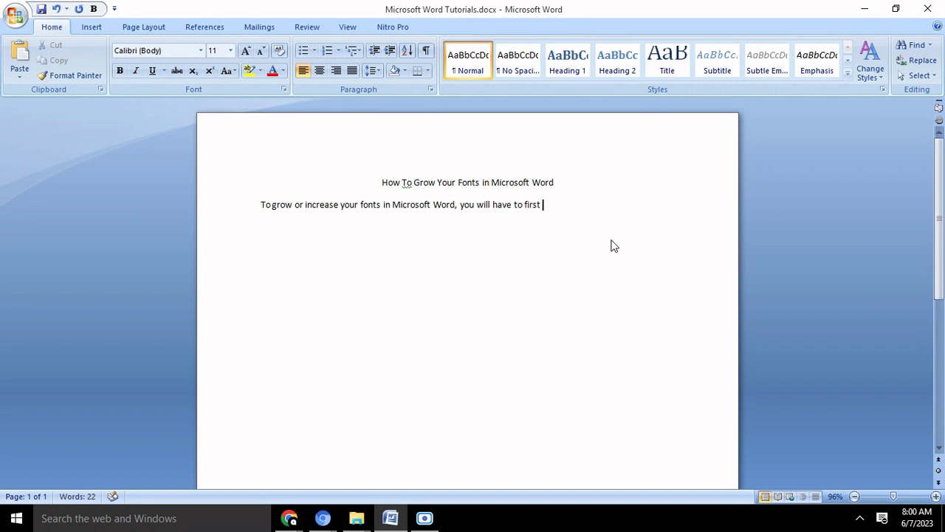
pyautogui.write('select th')
pyautogui.write('e tex')
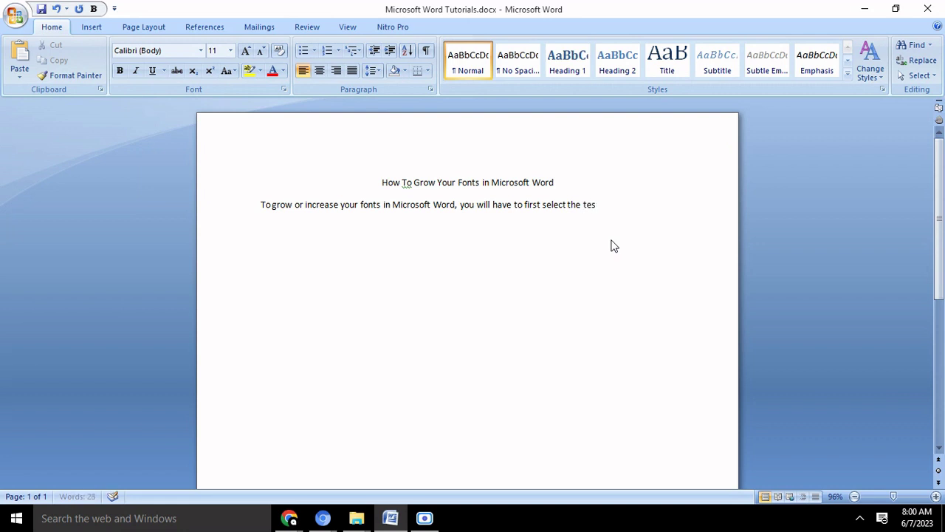
pyautogui.write('t that')
pyautogui.write(' you intend to ')
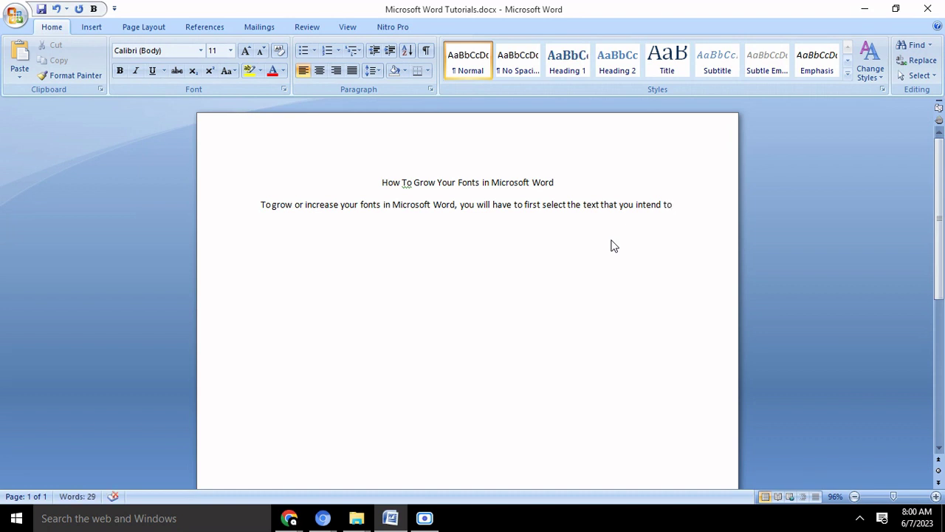
pyautogui.write('grow or in')
pyautogui.write('crease, th')
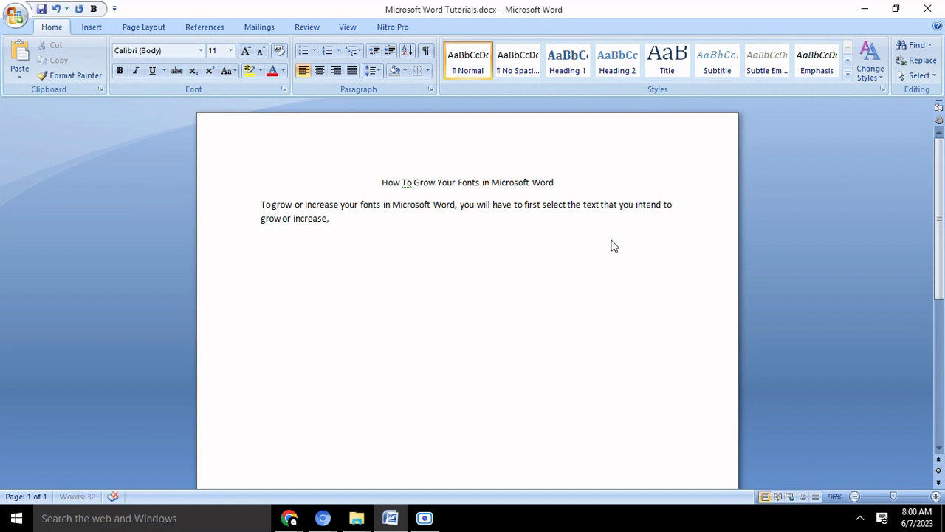
pyautogui.write('en pro')
pyautogui.write('ceed to clicki')
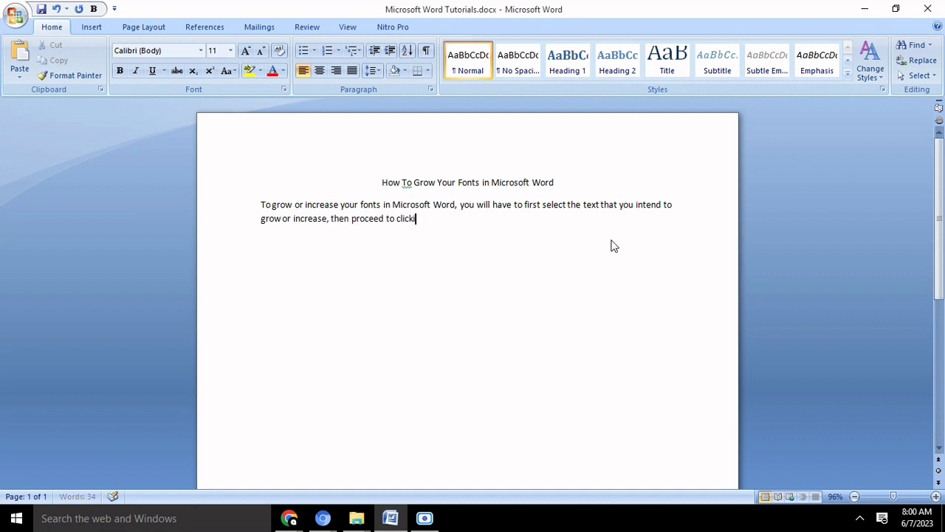
pyautogui.write('ng the')
pyautogui.write(' big A')
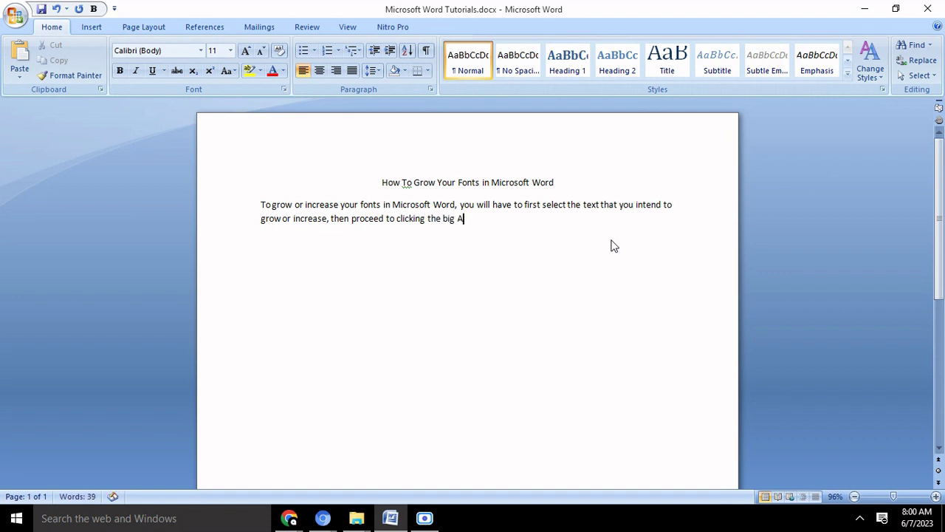
pyautogui.write(' button')
pyautogui.write(' at the to')
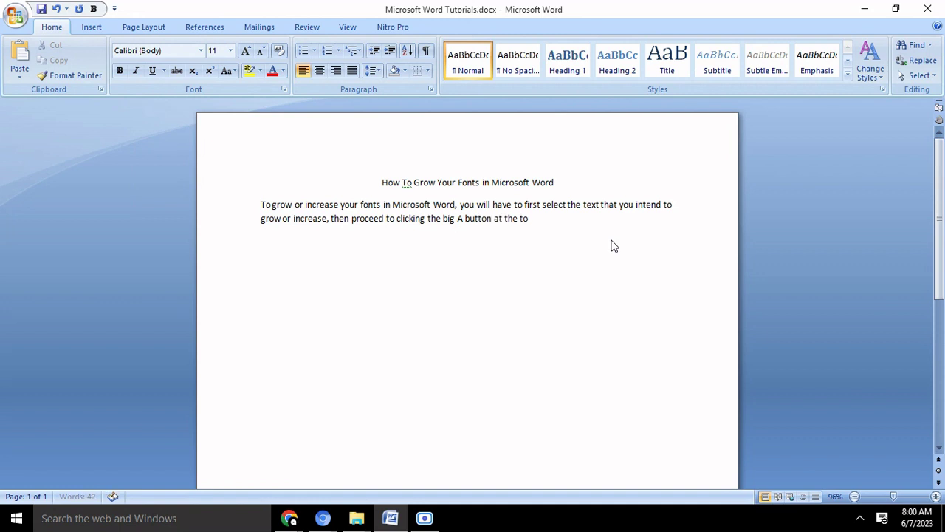
pyautogui.write('p left')
pyautogui.write(' corner')
pyautogui.write(' of the Mic')
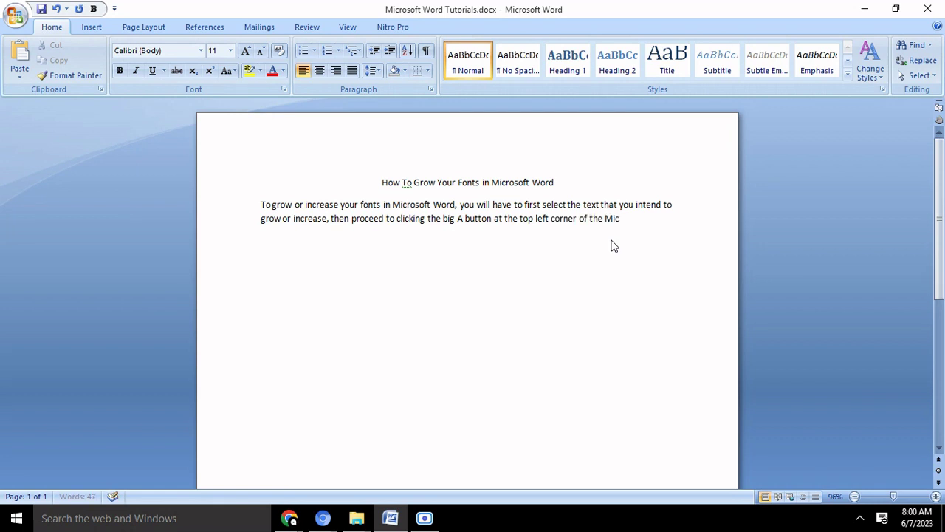
pyautogui.write('rosoft Word')
pyautogui.write(' ribbon')
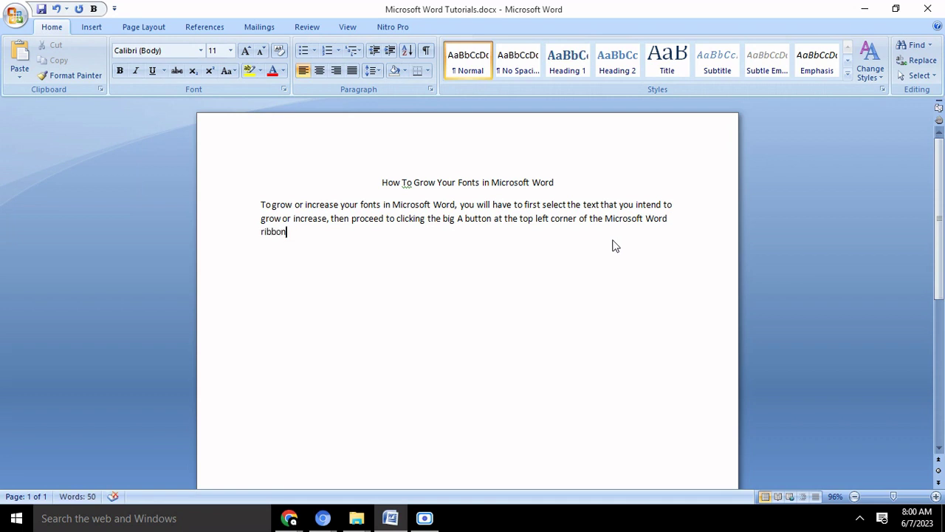
# On a new line, type 'We have the Best Insurance Companies in Miami'
pyautogui.press('Return')
pyautogui.write('We have')
pyautogui.write(' the Best I')
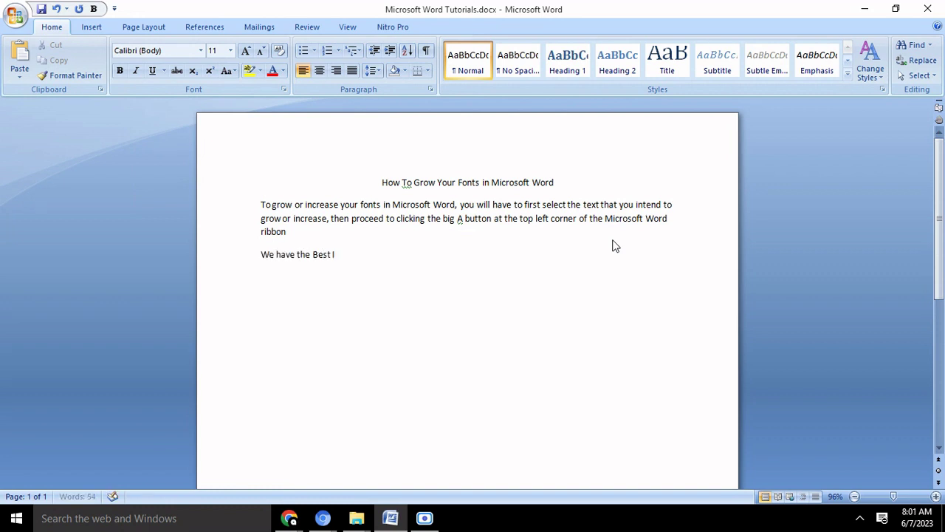
pyautogui.write('nsurance C')
pyautogui.write('ompanies i')
pyautogui.write('n ')
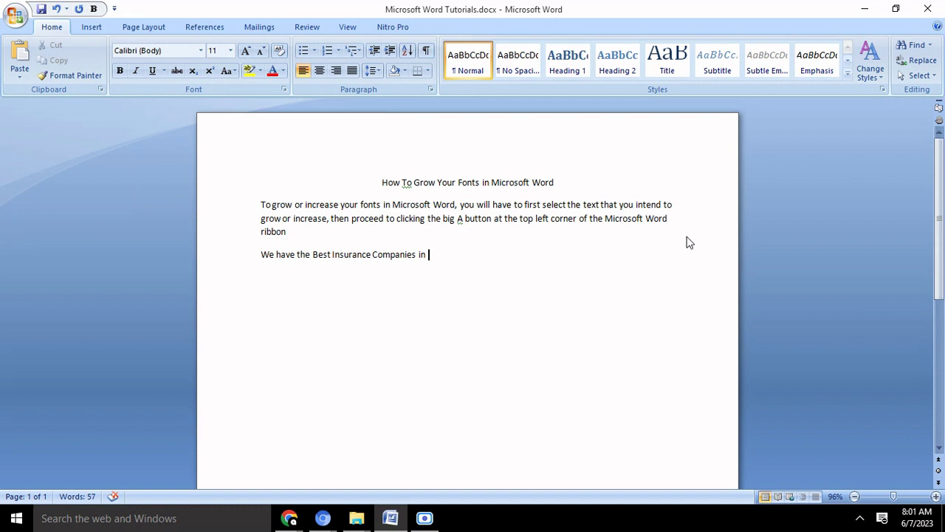
pyautogui.write('Miami')
# Grow the Miami sample line's font from 11 to 18 pt using Grow Font four times
pyautogui.moveTo(464, 255); pyautogui.dragTo(264, 256)
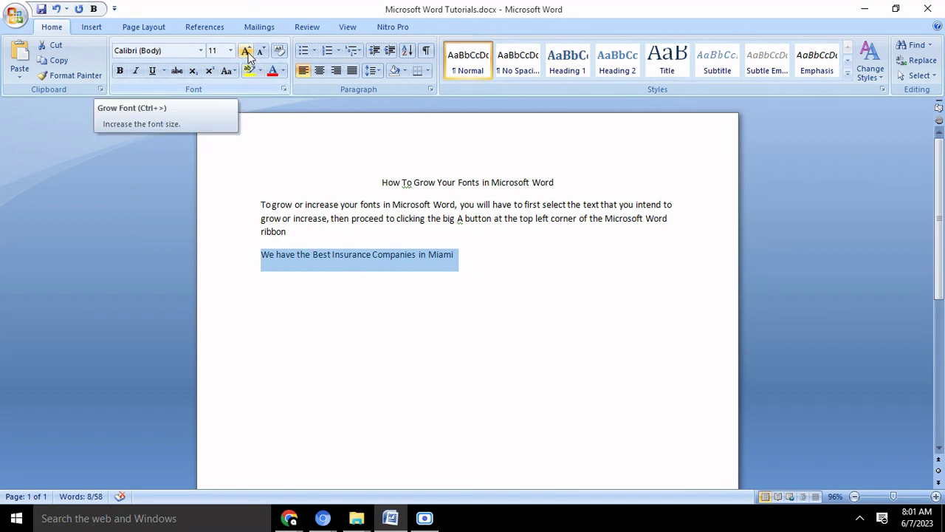
pyautogui.click(249, 55)
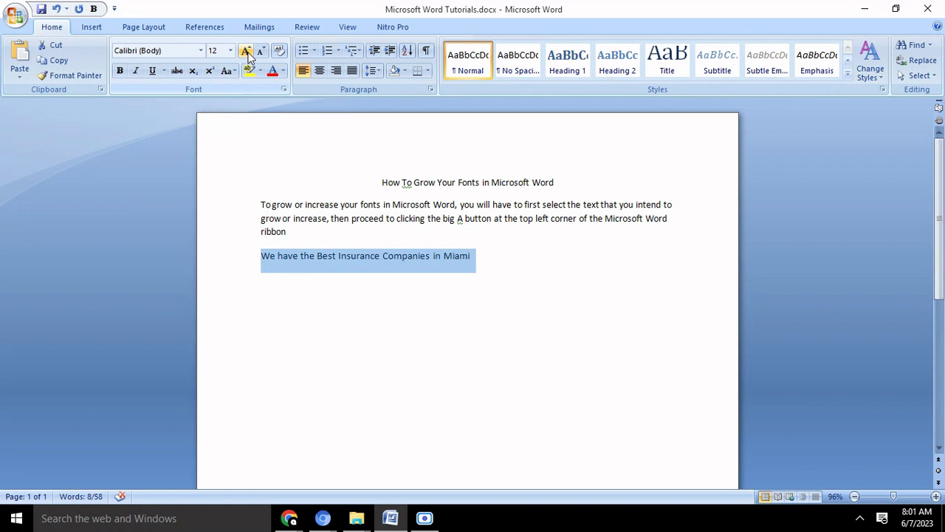
pyautogui.click(249, 55)
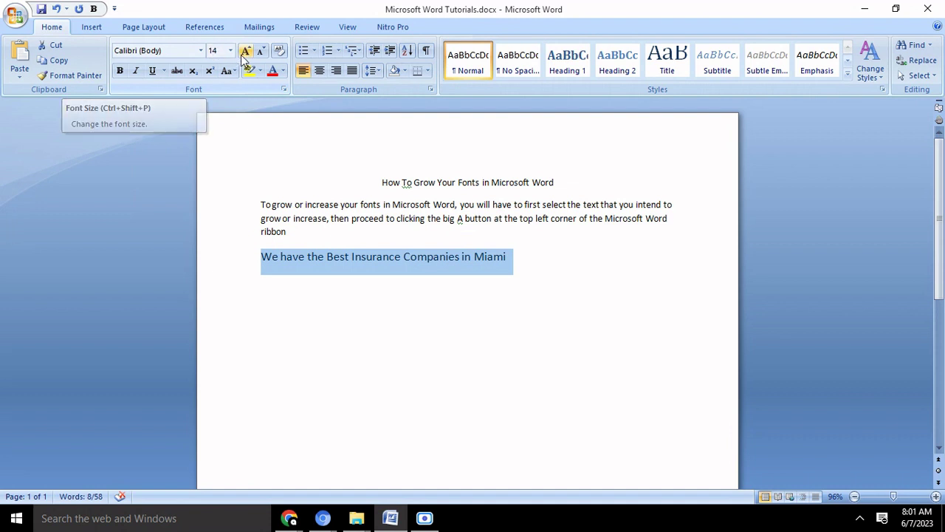
pyautogui.click(247, 54)
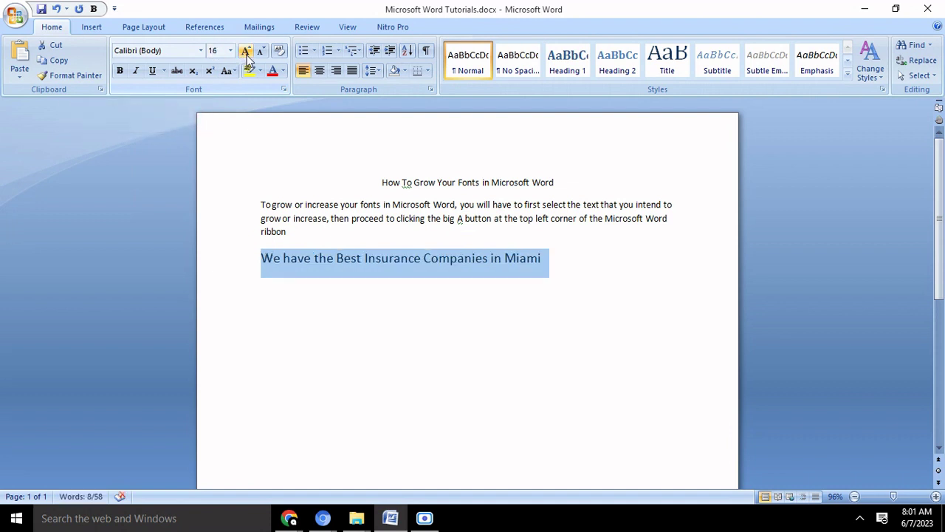
pyautogui.click(249, 56)
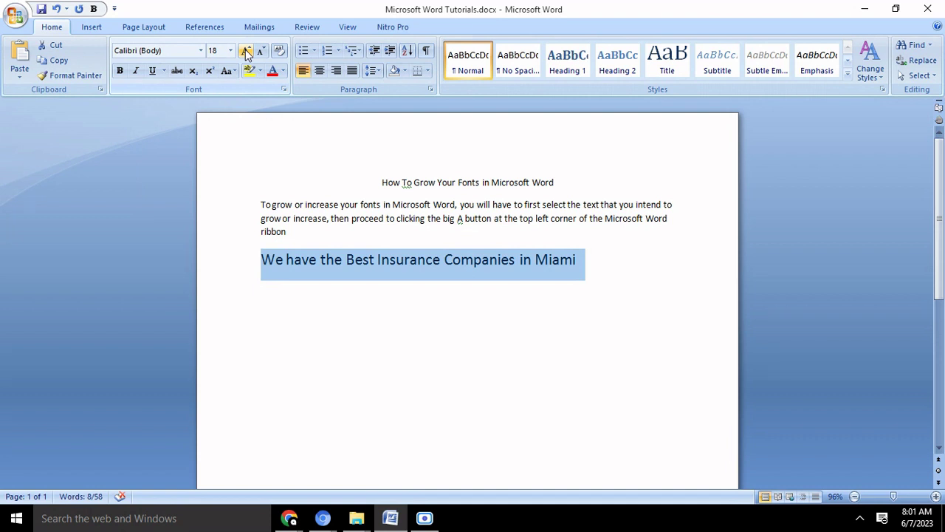
# Start a new paragraph below the enlarged Miami line and bring up the font size list
pyautogui.click(592, 259)
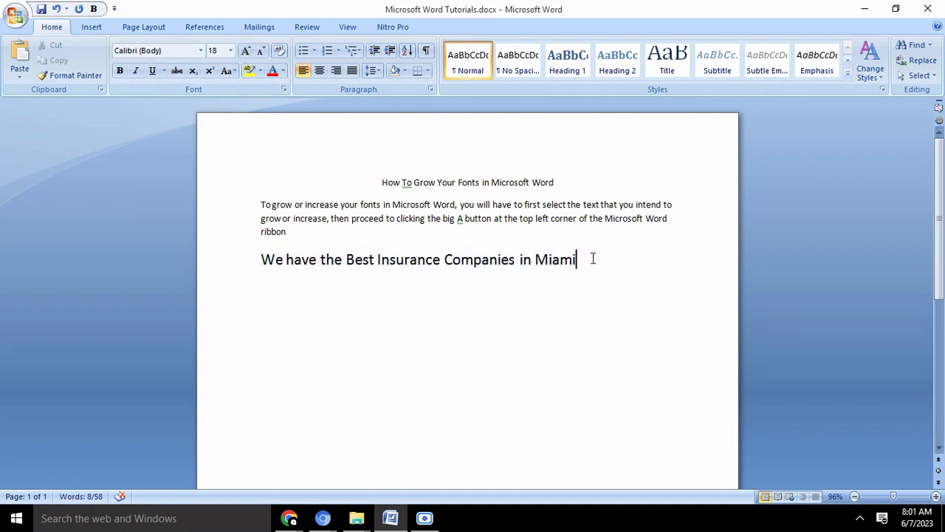
pyautogui.press('Return')
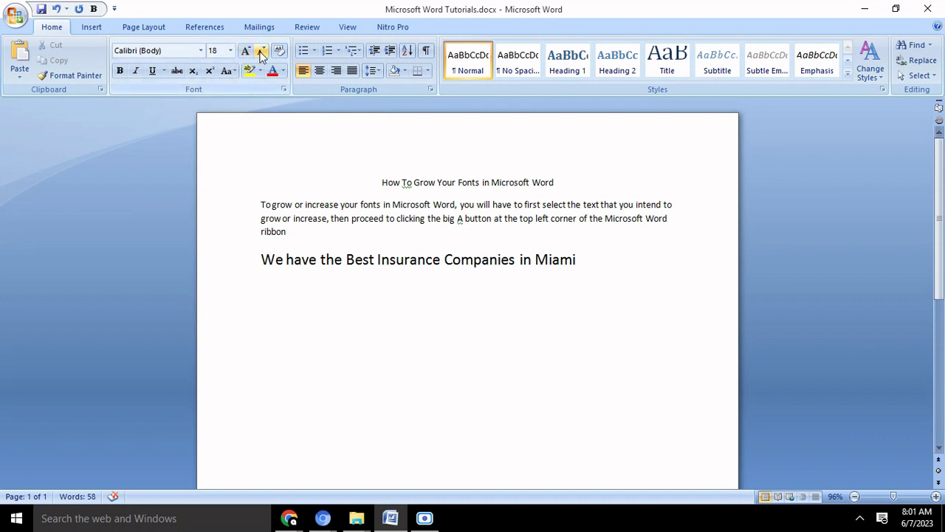
pyautogui.click(230, 50)
# Set the new line to 11 pt and type 'To achieve the same result using the shortcut keys on your Keyboard, press the CTRL + >'
pyautogui.click(216, 101)
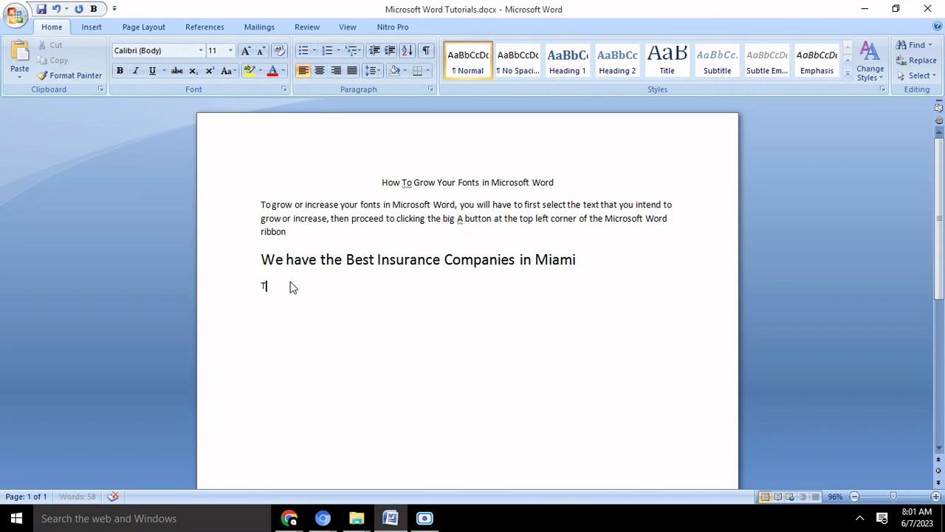
pyautogui.write('To achieve')
pyautogui.write(' the same result')
pyautogui.write(' using th')
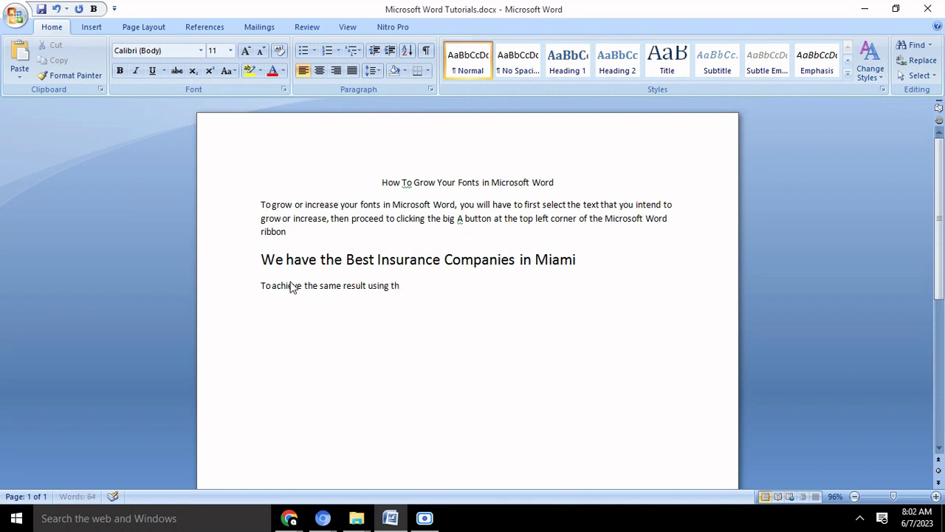
pyautogui.write('e shortcu')
pyautogui.write('t keywors')
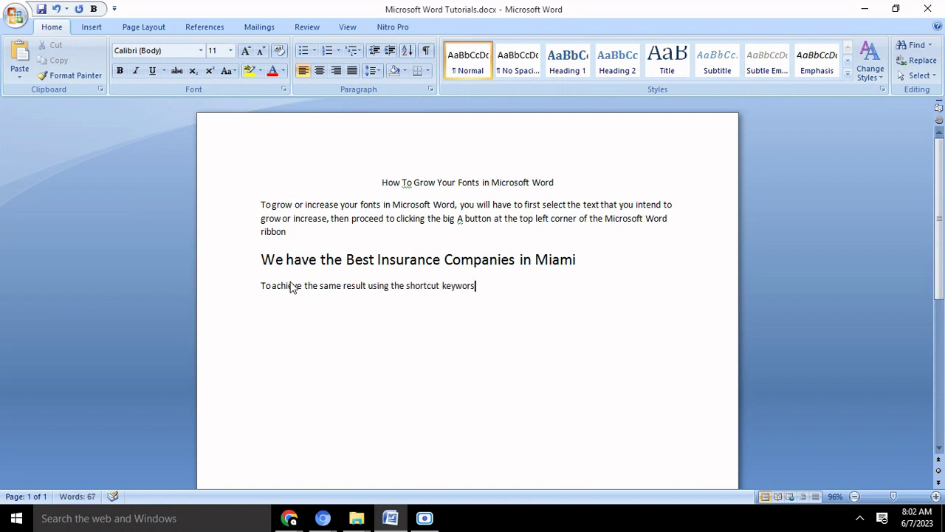
pyautogui.press('BackSpace')
pyautogui.press('BackSpace')
pyautogui.press('BackSpace')
pyautogui.press('BackSpace')
pyautogui.write('s on yo')
pyautogui.write('ur Keyw')
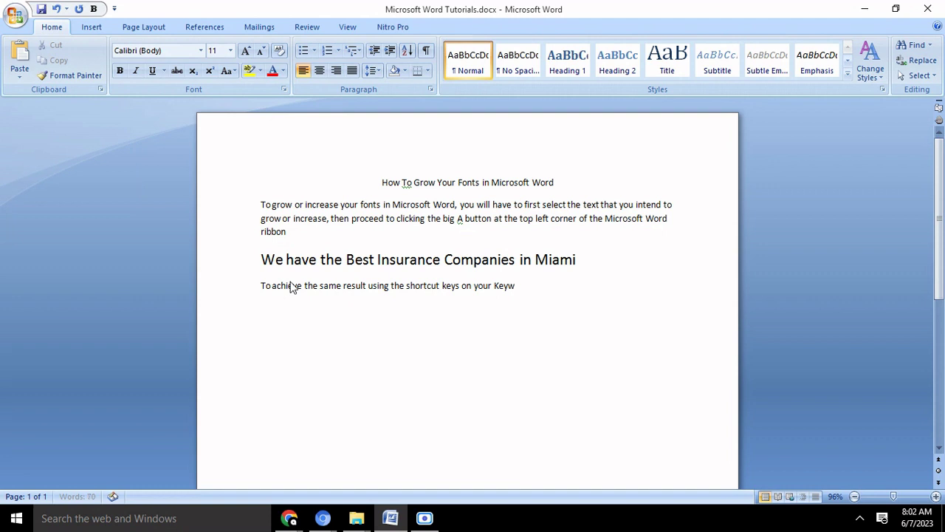
pyautogui.press('BackSpace')
pyautogui.write('b')
pyautogui.write('oard, pre')
pyautogui.write('ss the C')
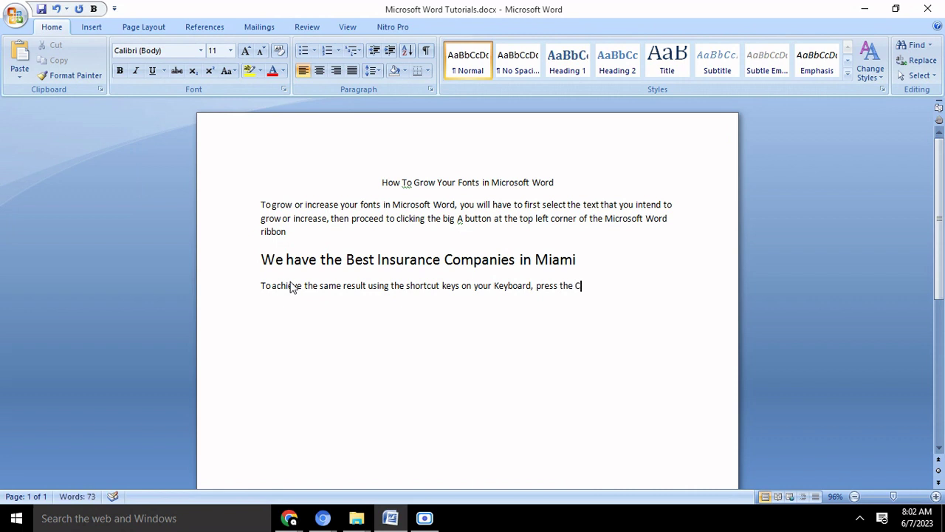
pyautogui.write('TRL')
pyautogui.write(' + ')
pyautogui.write('>')
# On a new line, type 'List of Insurance Companies in Miami', fixing the Miami typo
pyautogui.press('Return')
pyautogui.write('List')
pyautogui.write('I')
pyautogui.write('nsurance C')
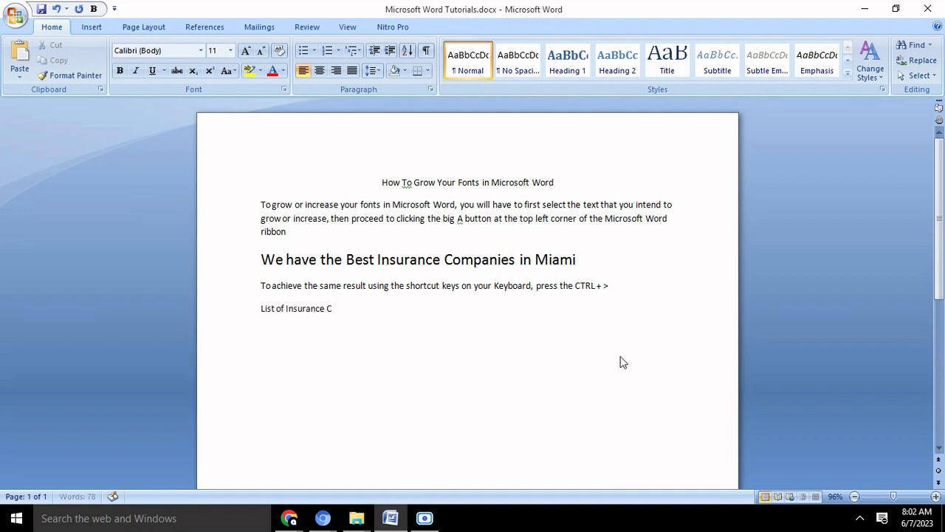
pyautogui.write('ompanies in')
pyautogui.write(' Maiam')
pyautogui.press('BackSpace')
pyautogui.press('BackSpace')
pyautogui.press('BackSpace')
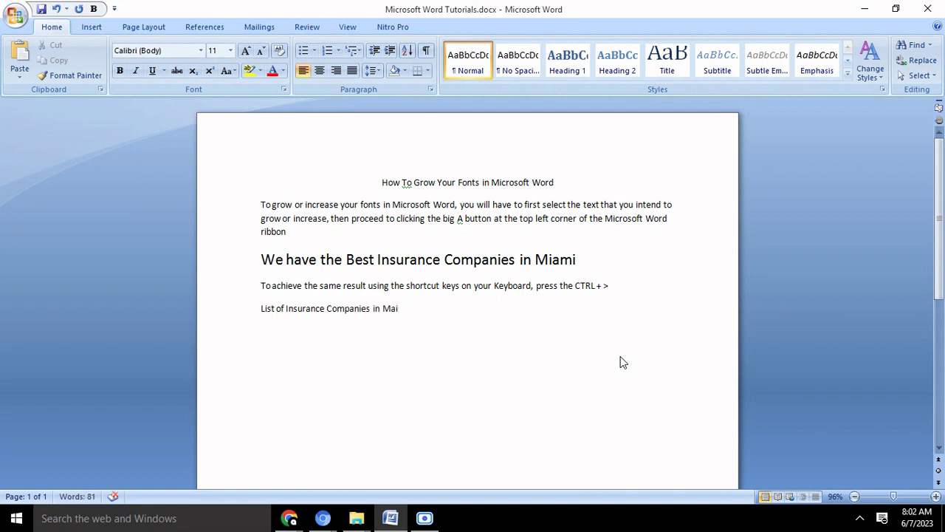
pyautogui.press('BackSpace')
pyautogui.write('iami')
# Select the 'List of Insurance Companies in Miami' line
pyautogui.moveTo(415, 309); pyautogui.dragTo(267, 312)
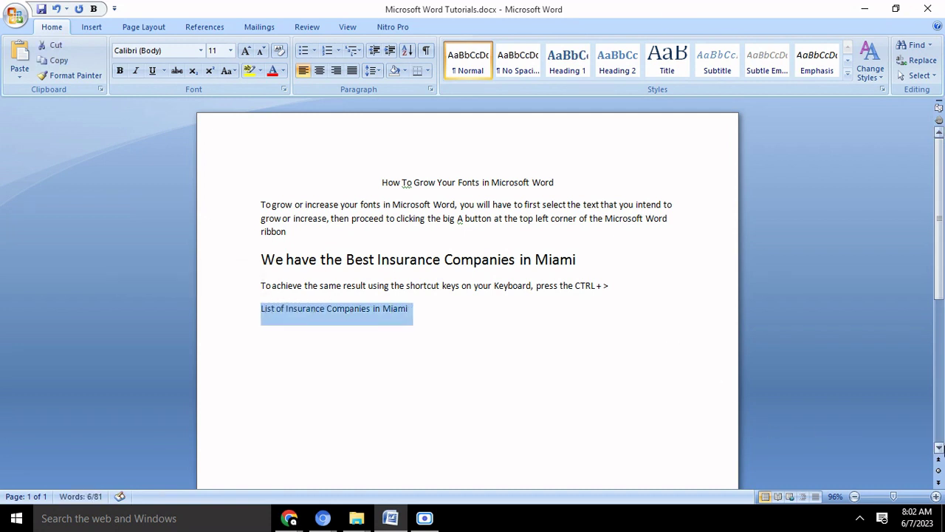